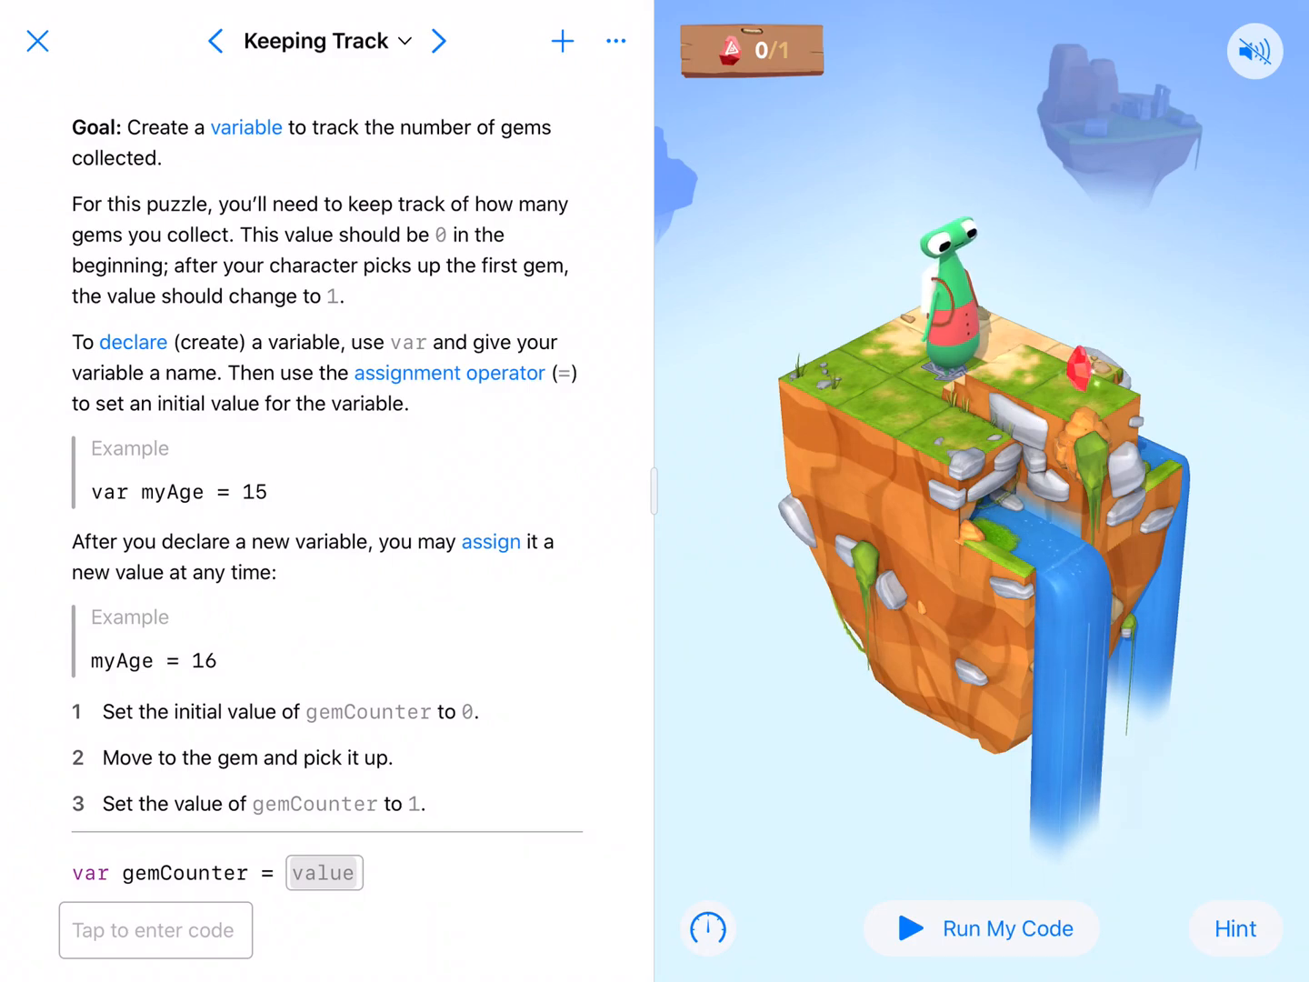
{"action": "left_click", "coordinate": [326, 41]}
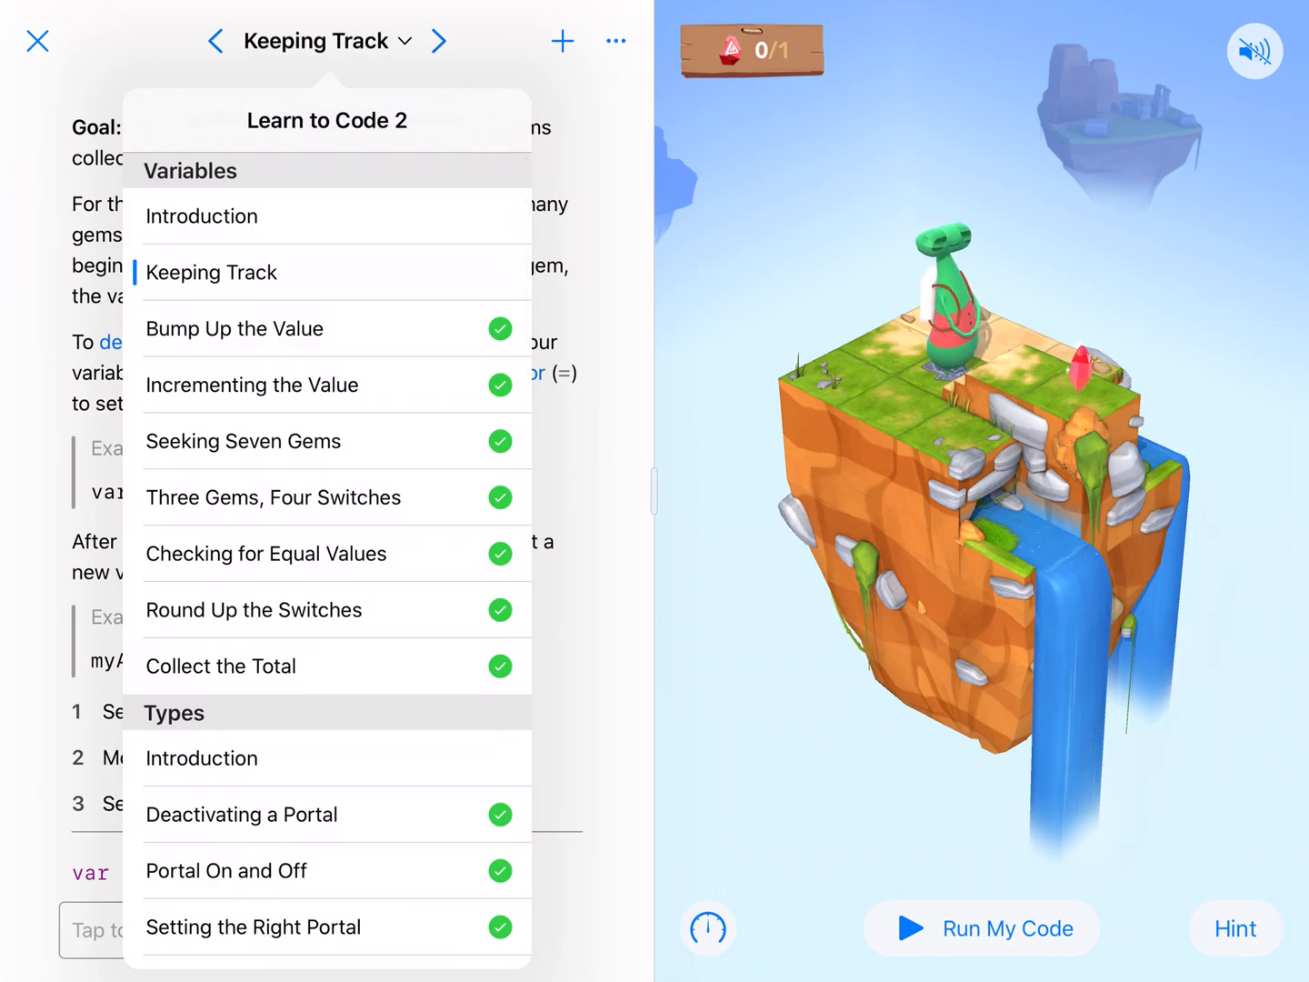
{"action": "key", "text": "Escape"}
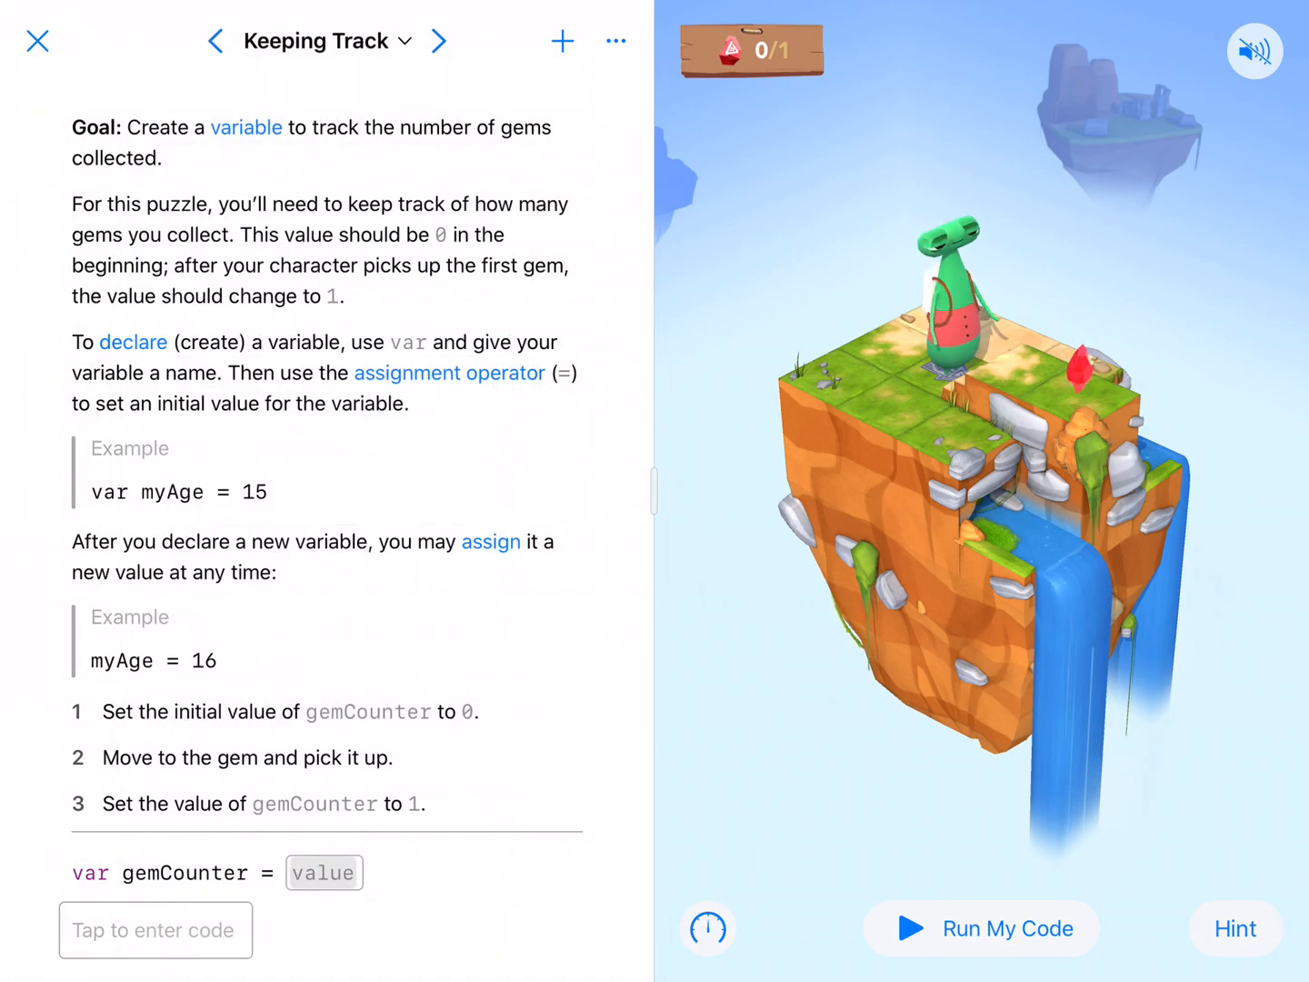
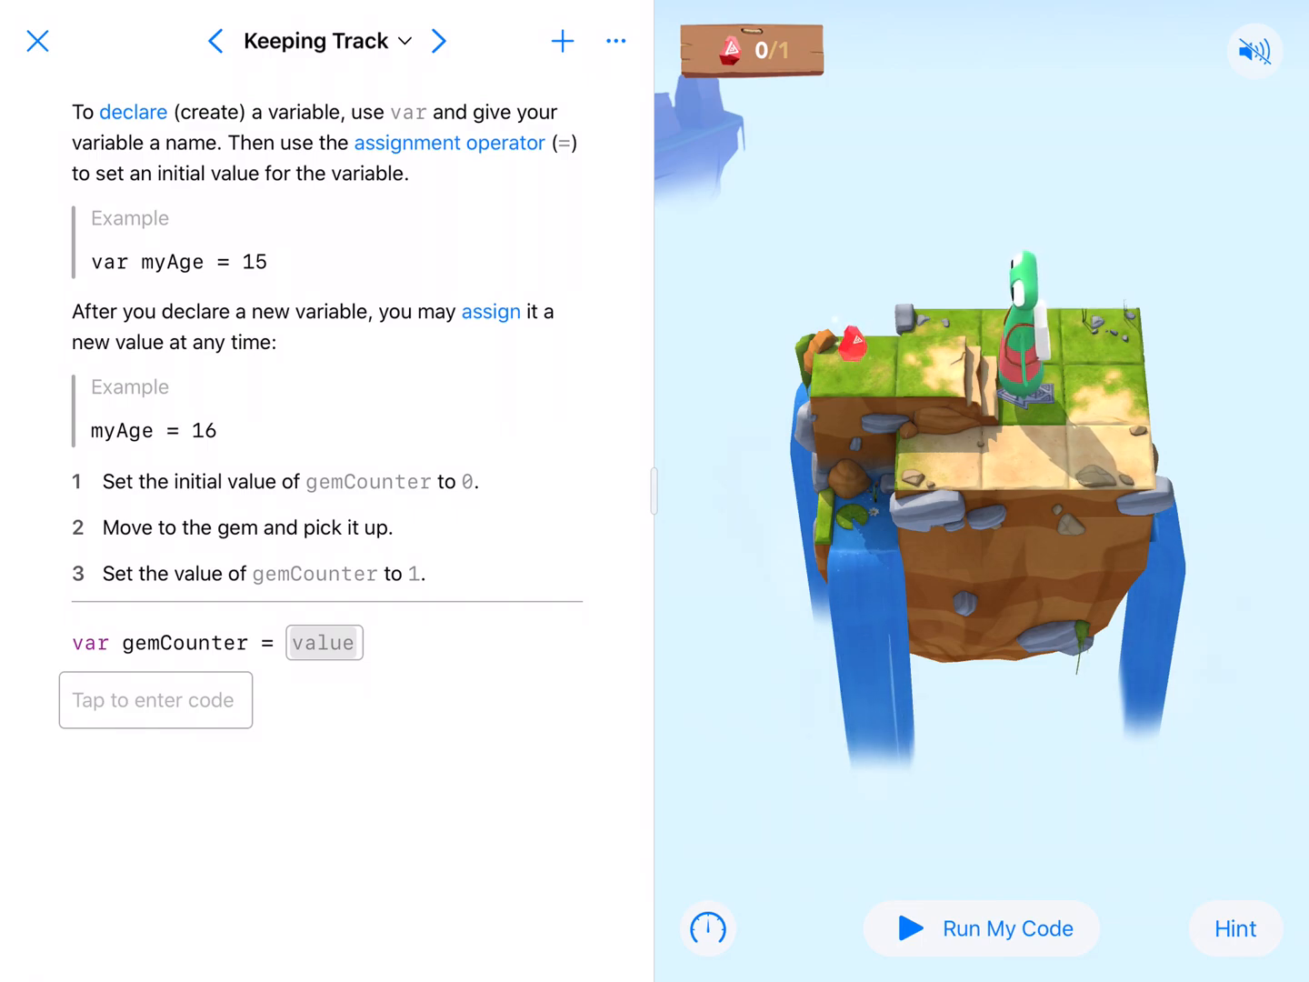
Replace the value placeholder in the gemCounter declaration with 0 and dismiss the keyboard
{"action": "left_click", "coordinate": [185, 643]}
{"action": "left_click", "coordinate": [324, 642]}
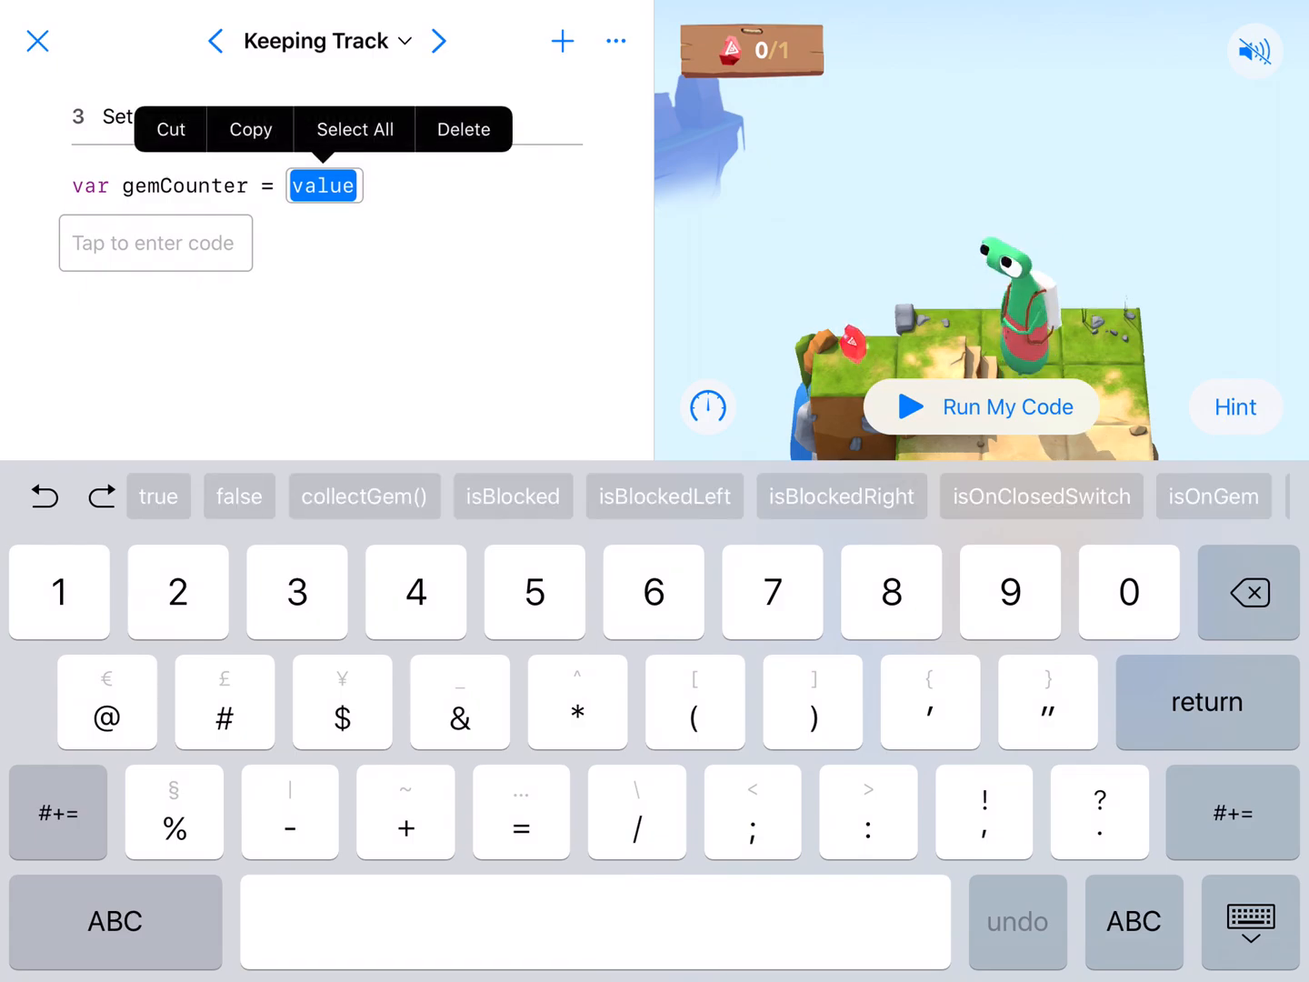
{"action": "type", "text": "0"}
{"action": "key", "text": "Return"}
{"action": "left_click", "coordinate": [1249, 921]}
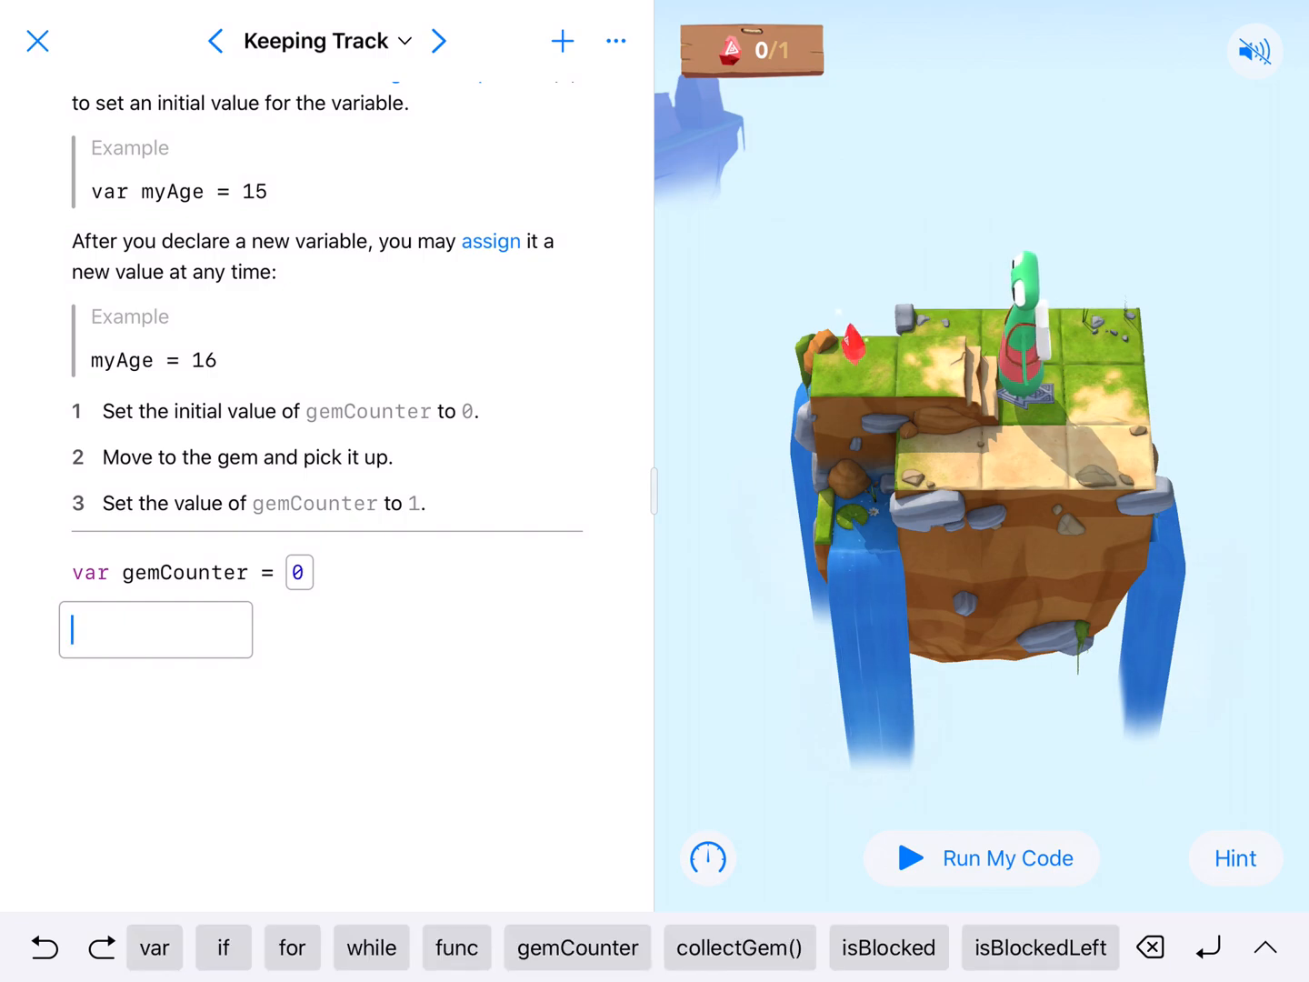
Add two moveForward() calls and collectGem(), then begin a gemCounter line below
{"action": "left_click", "coordinate": [71, 629]}
{"action": "scroll", "coordinate": [613, 947], "scroll_direction": "right", "scroll_amount": 10}
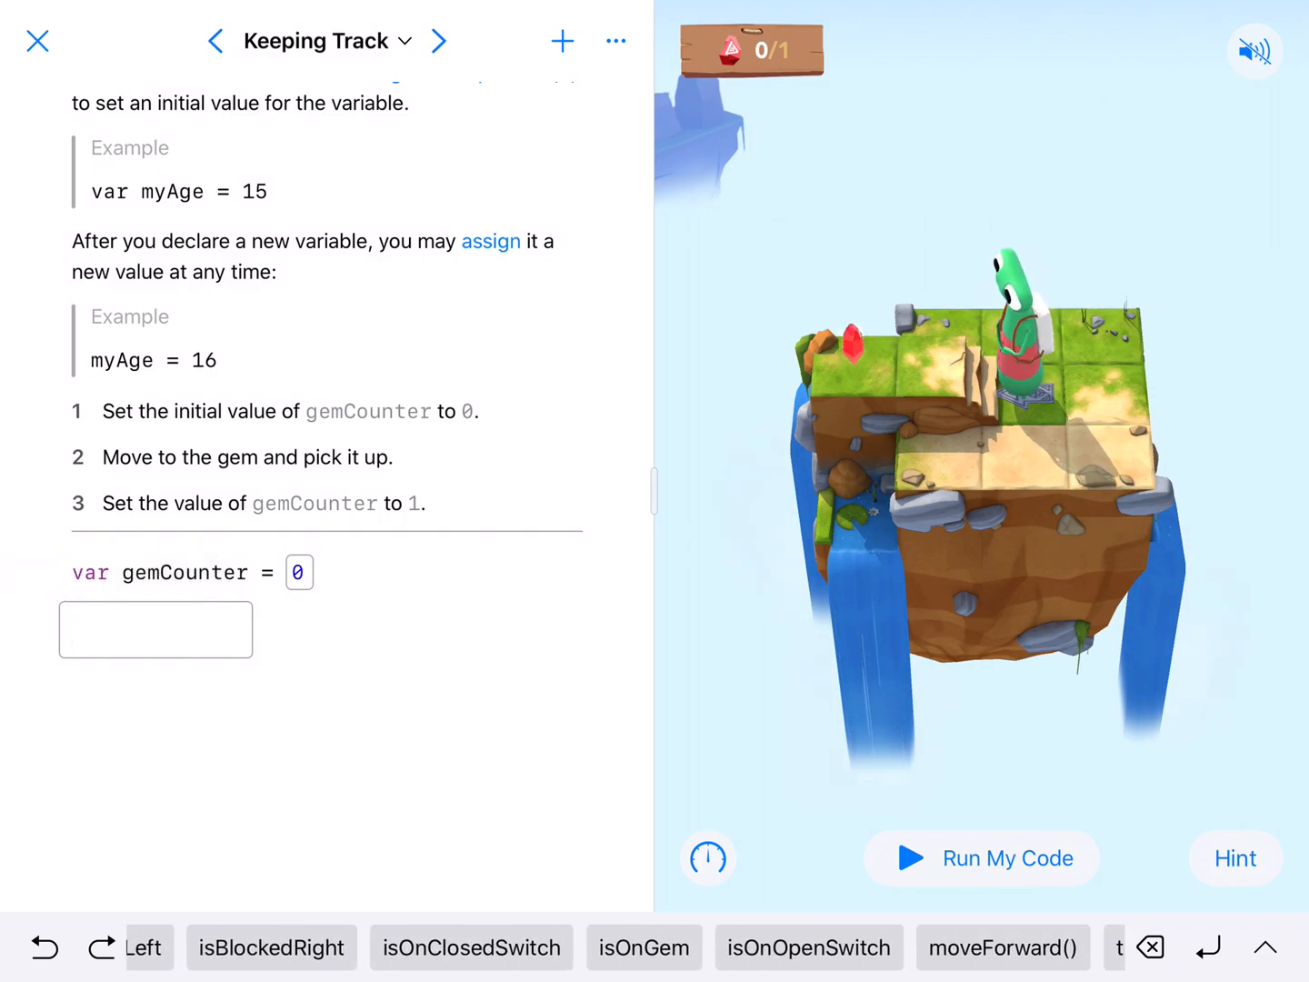
{"action": "left_click", "coordinate": [580, 946]}
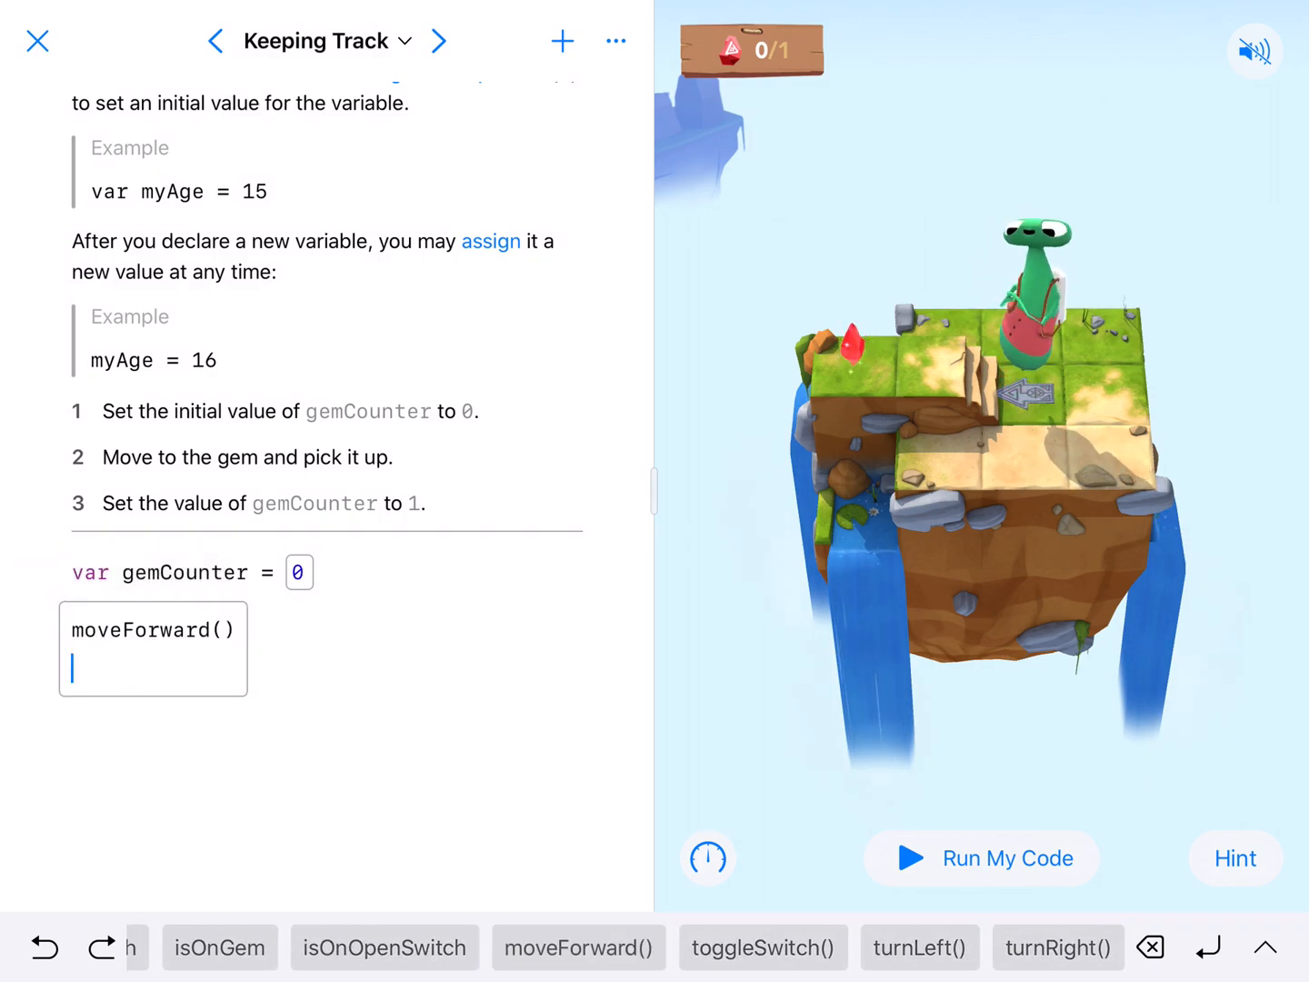
{"action": "left_click", "coordinate": [578, 947]}
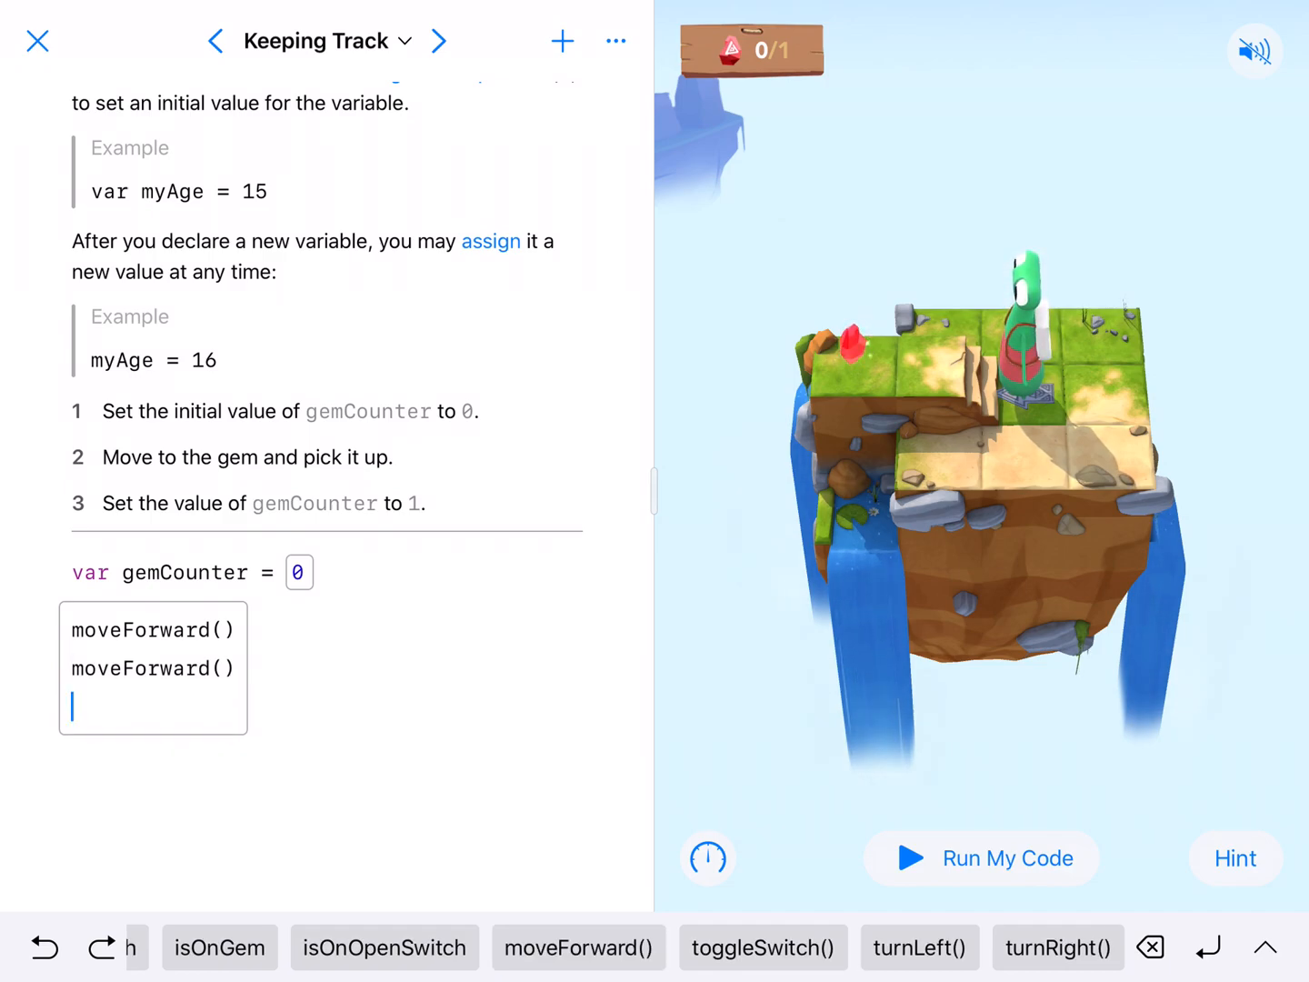
{"action": "scroll", "coordinate": [614, 947], "scroll_direction": "left", "scroll_amount": 5}
{"action": "scroll", "coordinate": [614, 948], "scroll_direction": "left", "scroll_amount": 10}
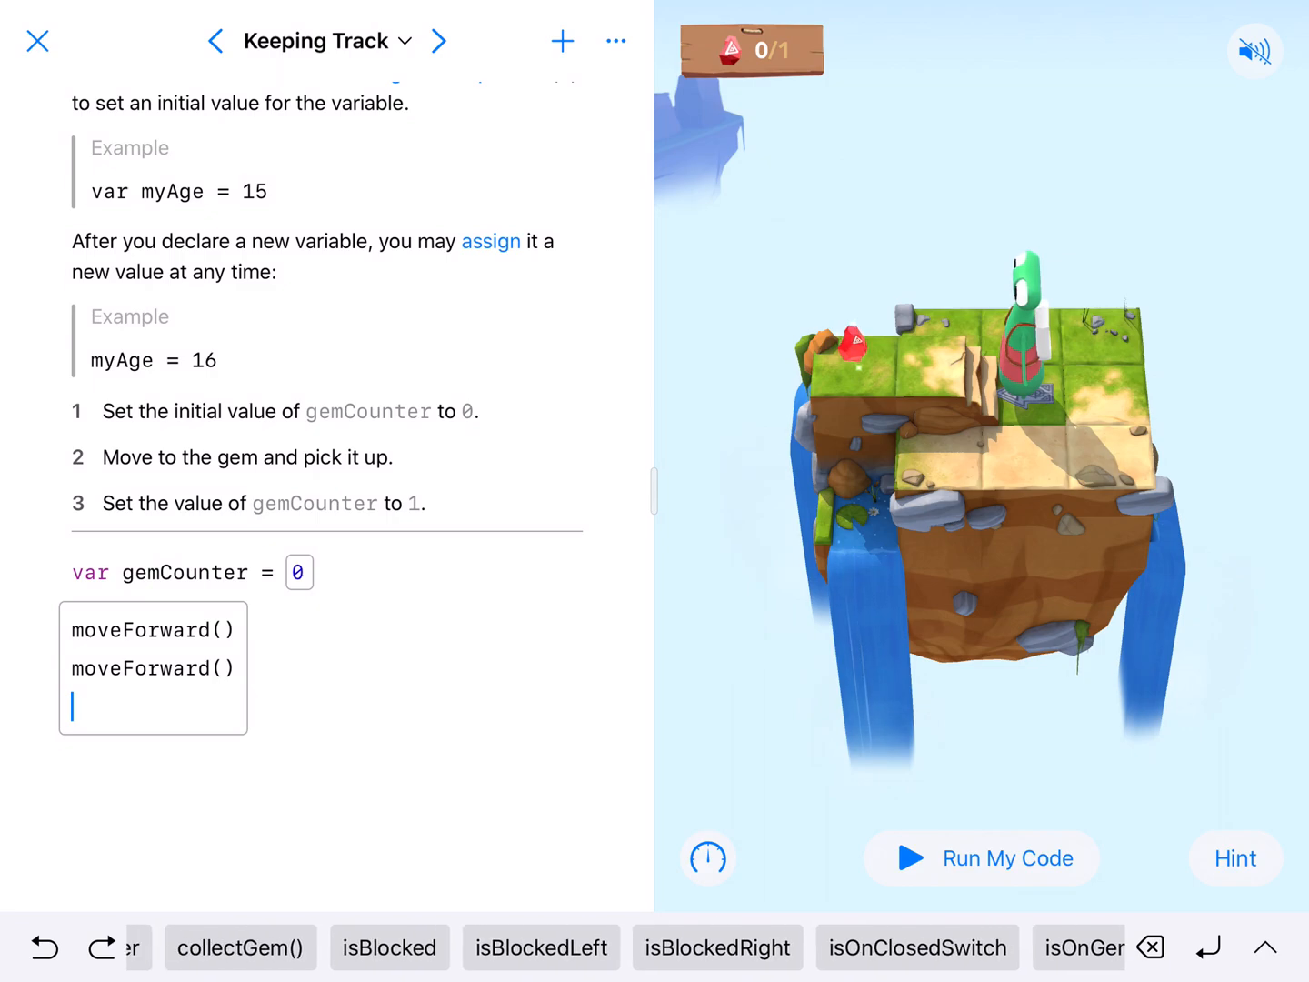
{"action": "scroll", "coordinate": [614, 947], "scroll_direction": "left", "scroll_amount": 3}
{"action": "left_click", "coordinate": [681, 947]}
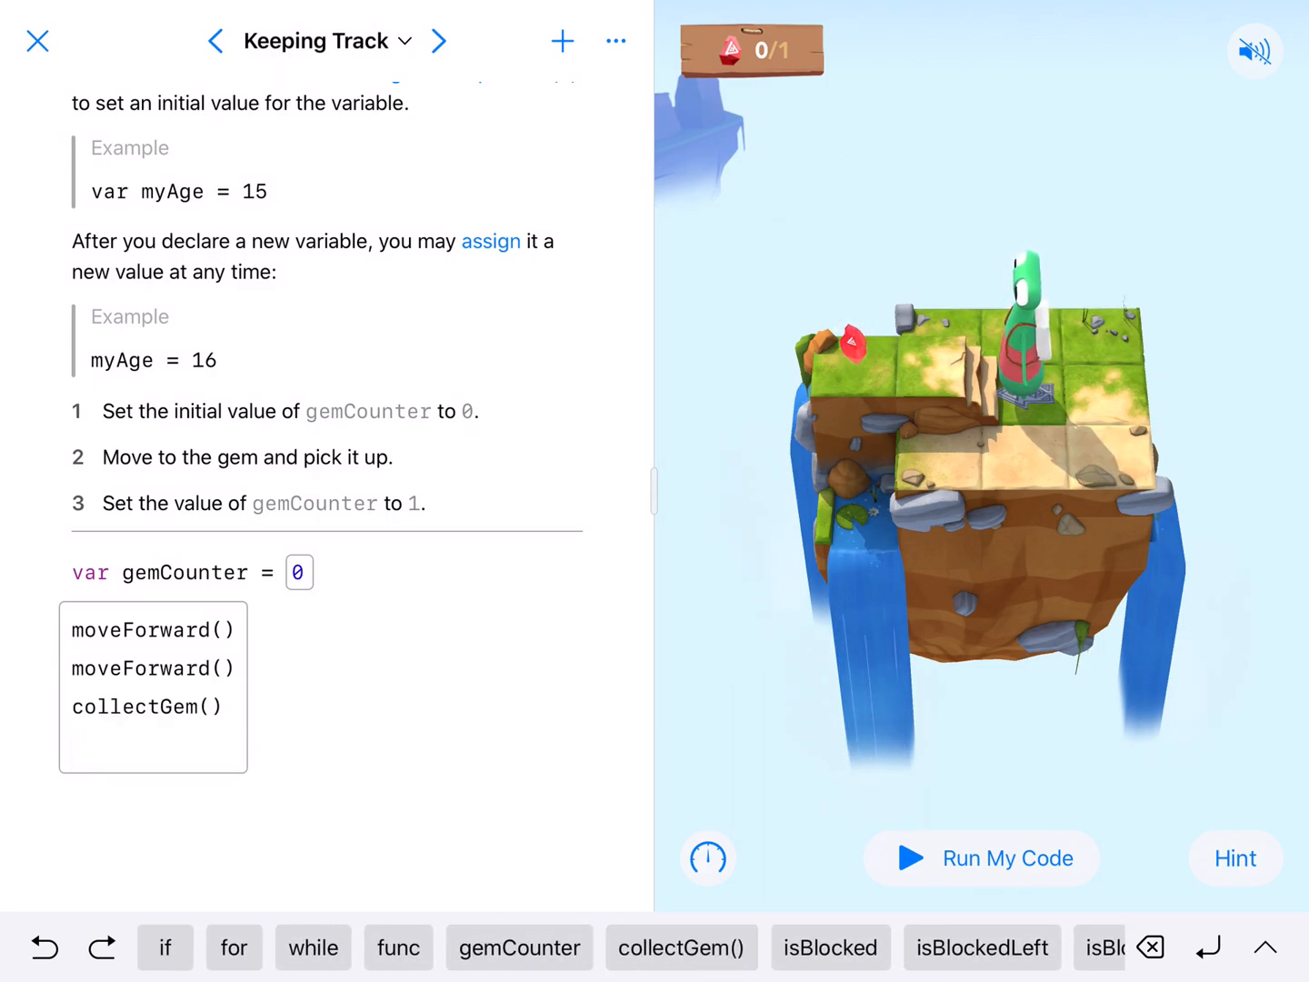
{"action": "key", "text": "Return"}
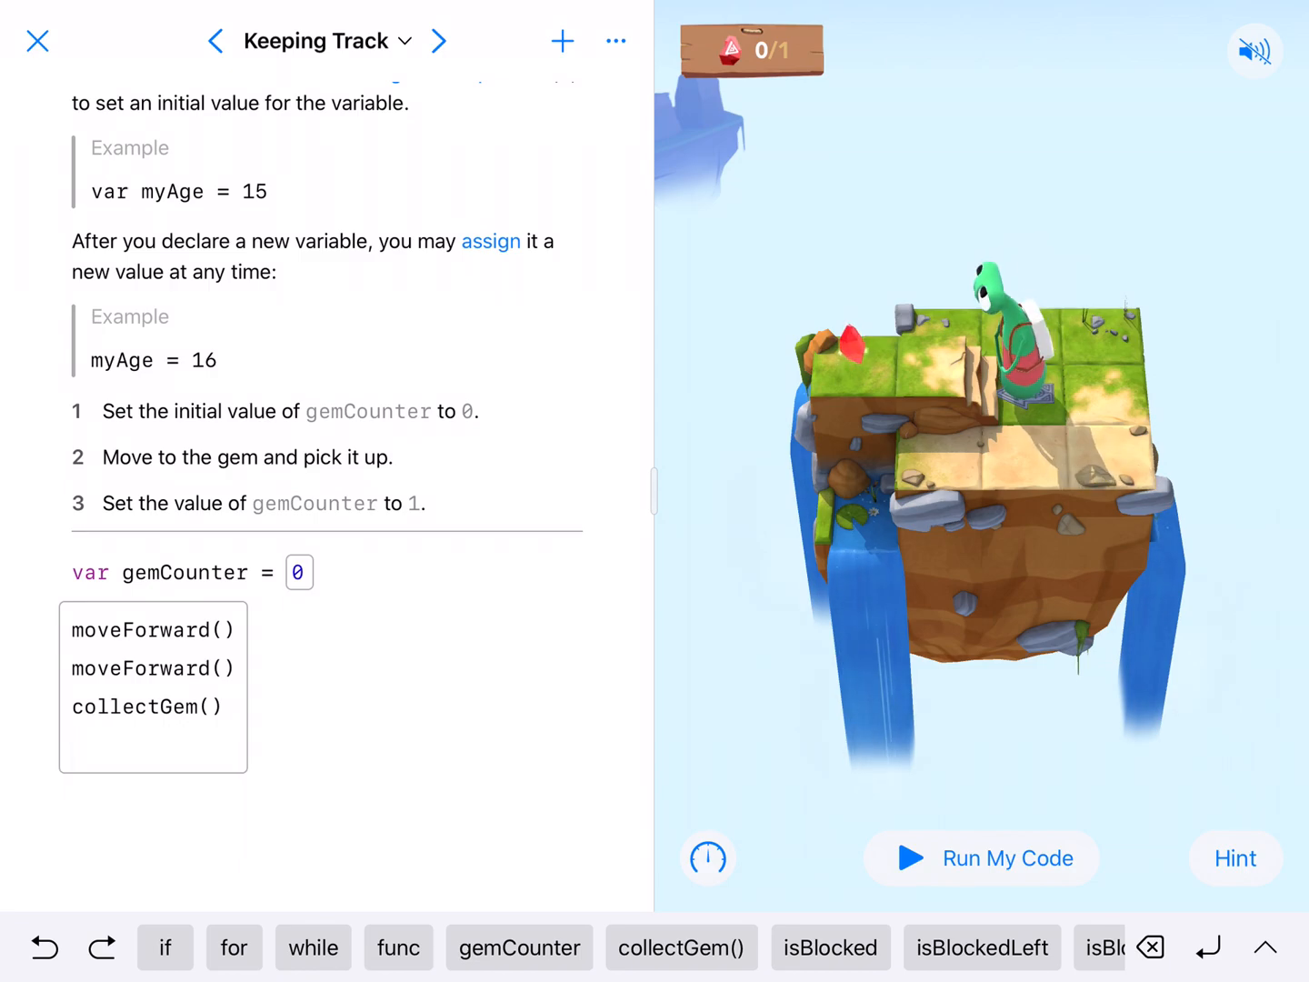
{"action": "left_click", "coordinate": [519, 947]}
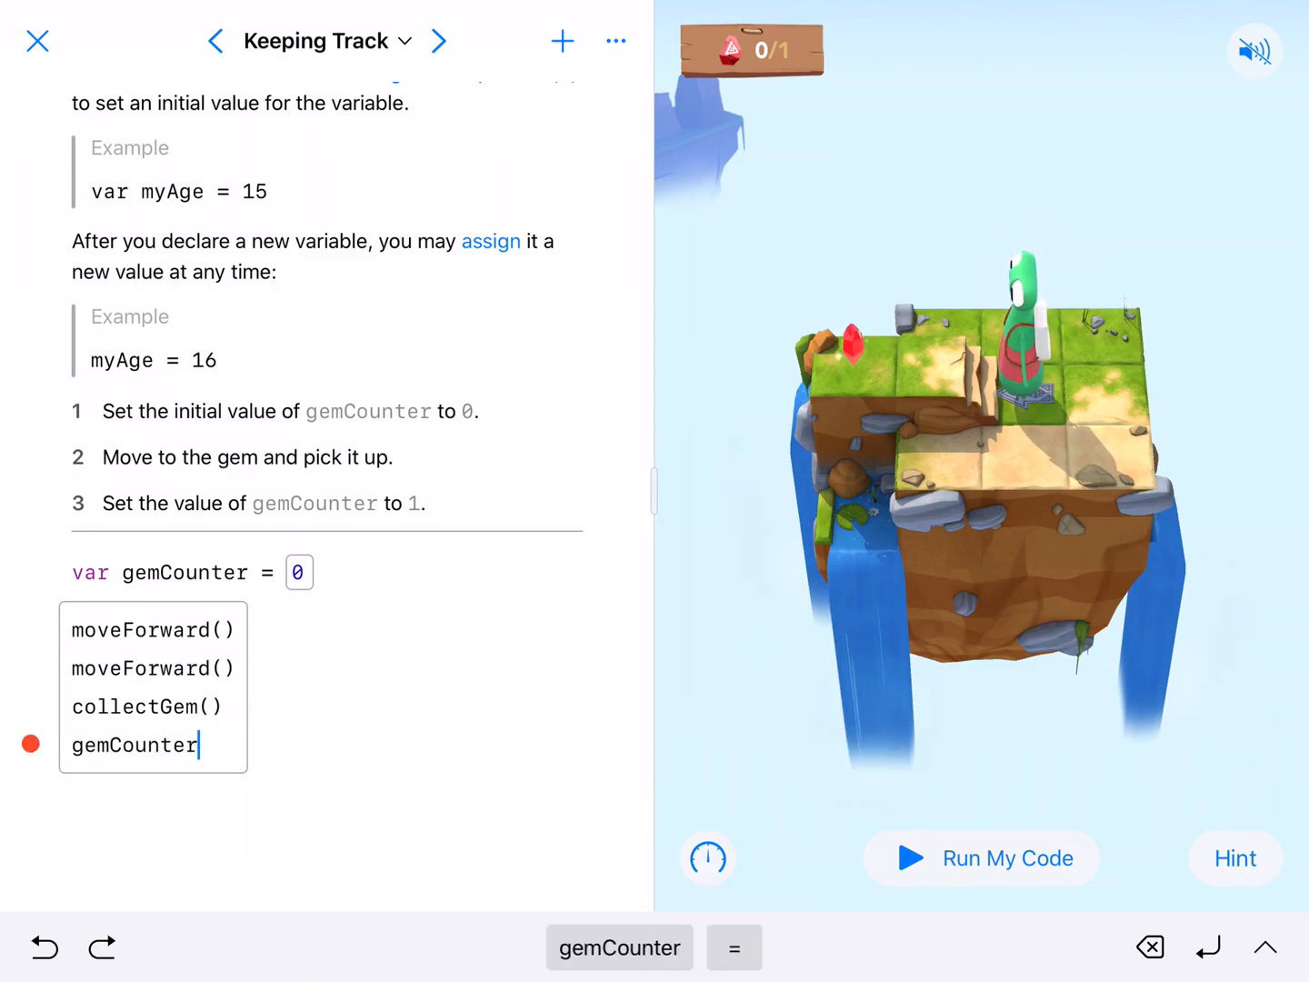
Complete the assignment gemCounter = 1 and run the code
{"action": "left_click", "coordinate": [734, 948]}
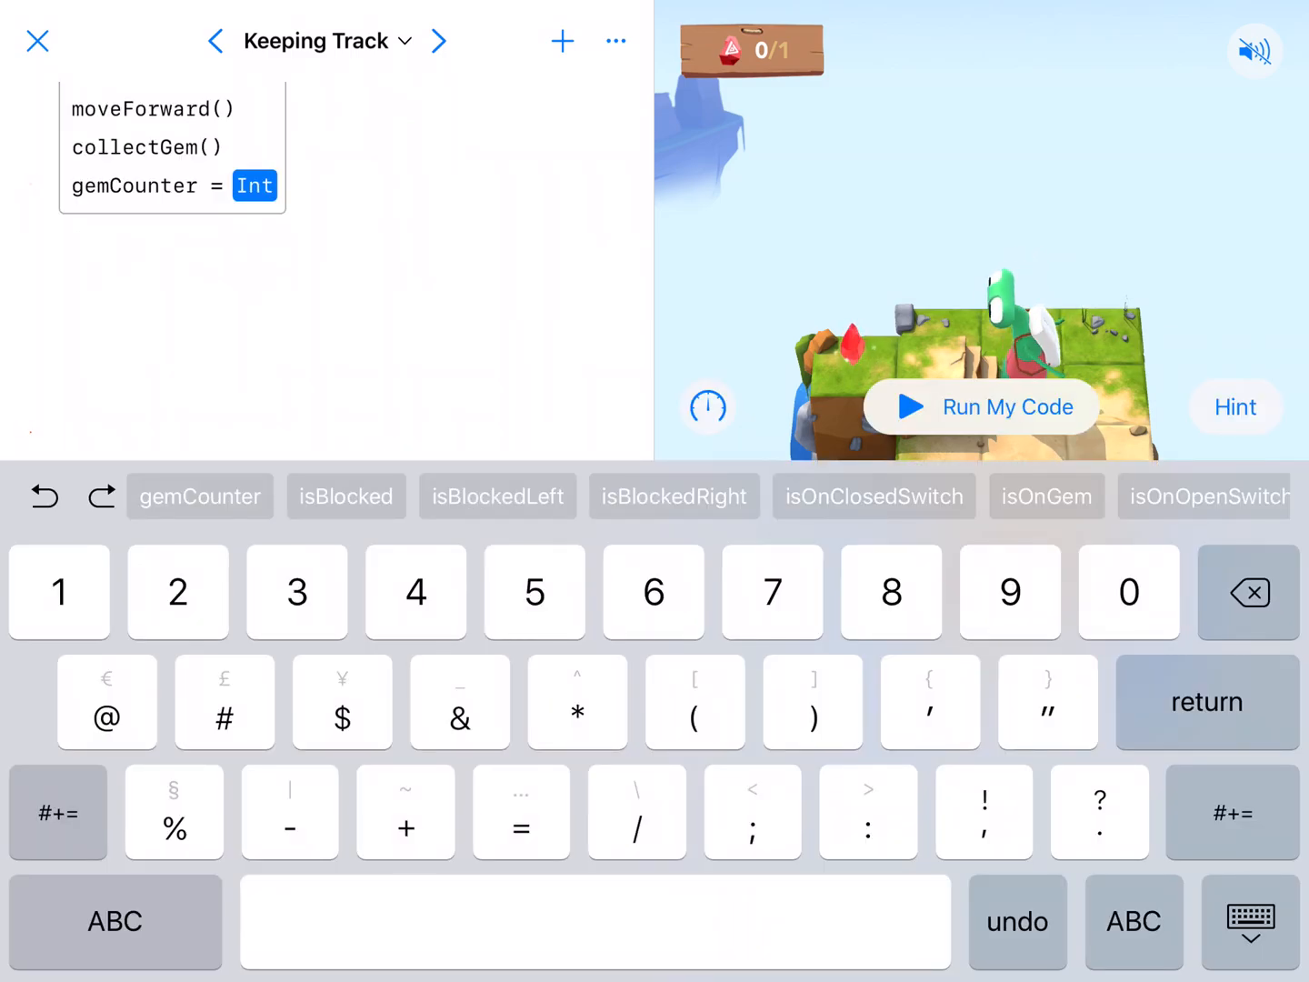
{"action": "type", "text": "1"}
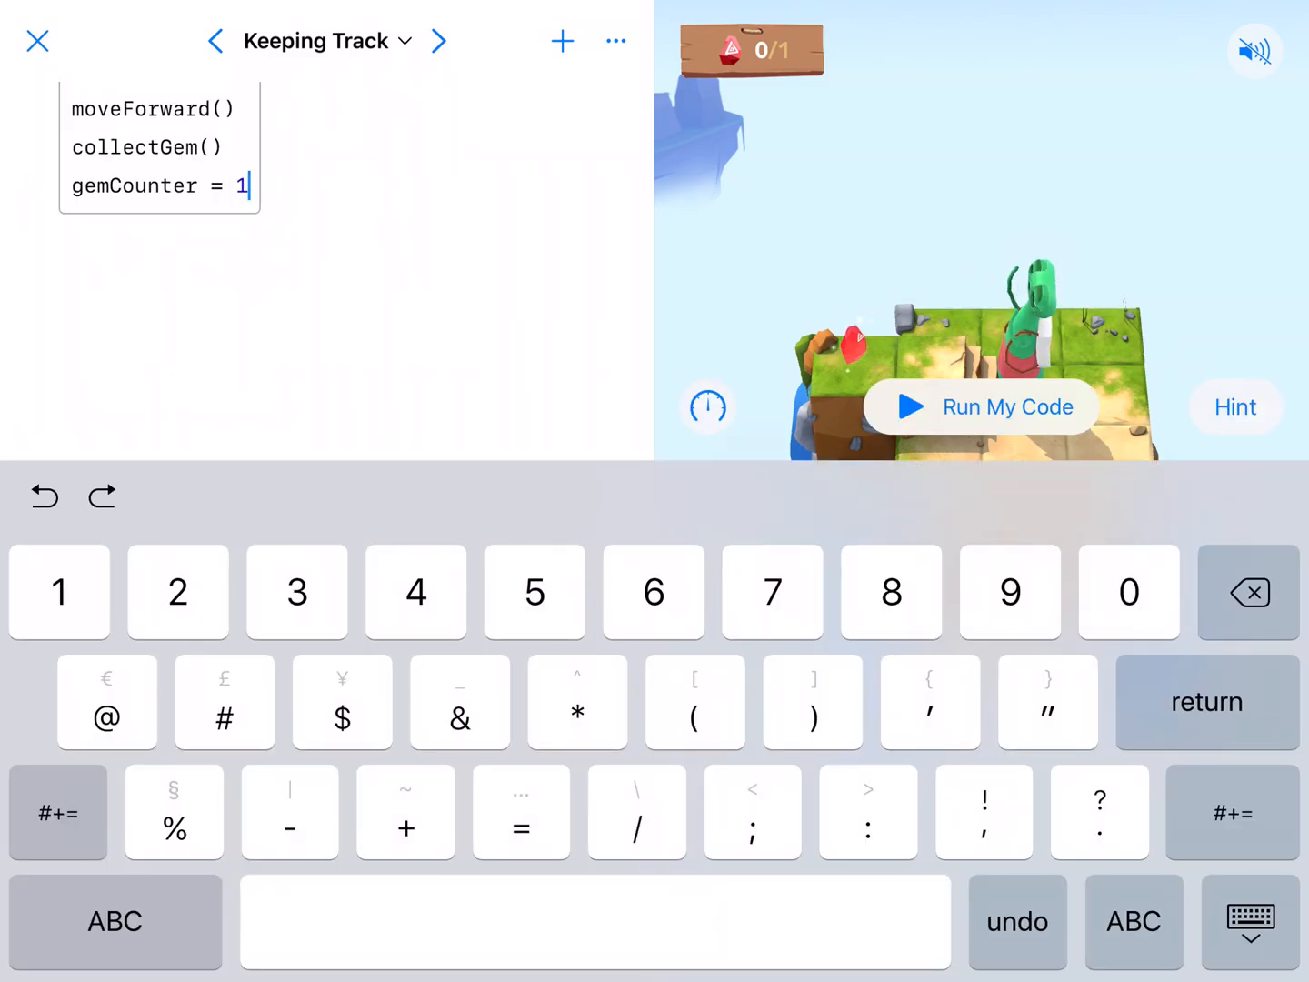
{"action": "left_click", "coordinate": [982, 407]}
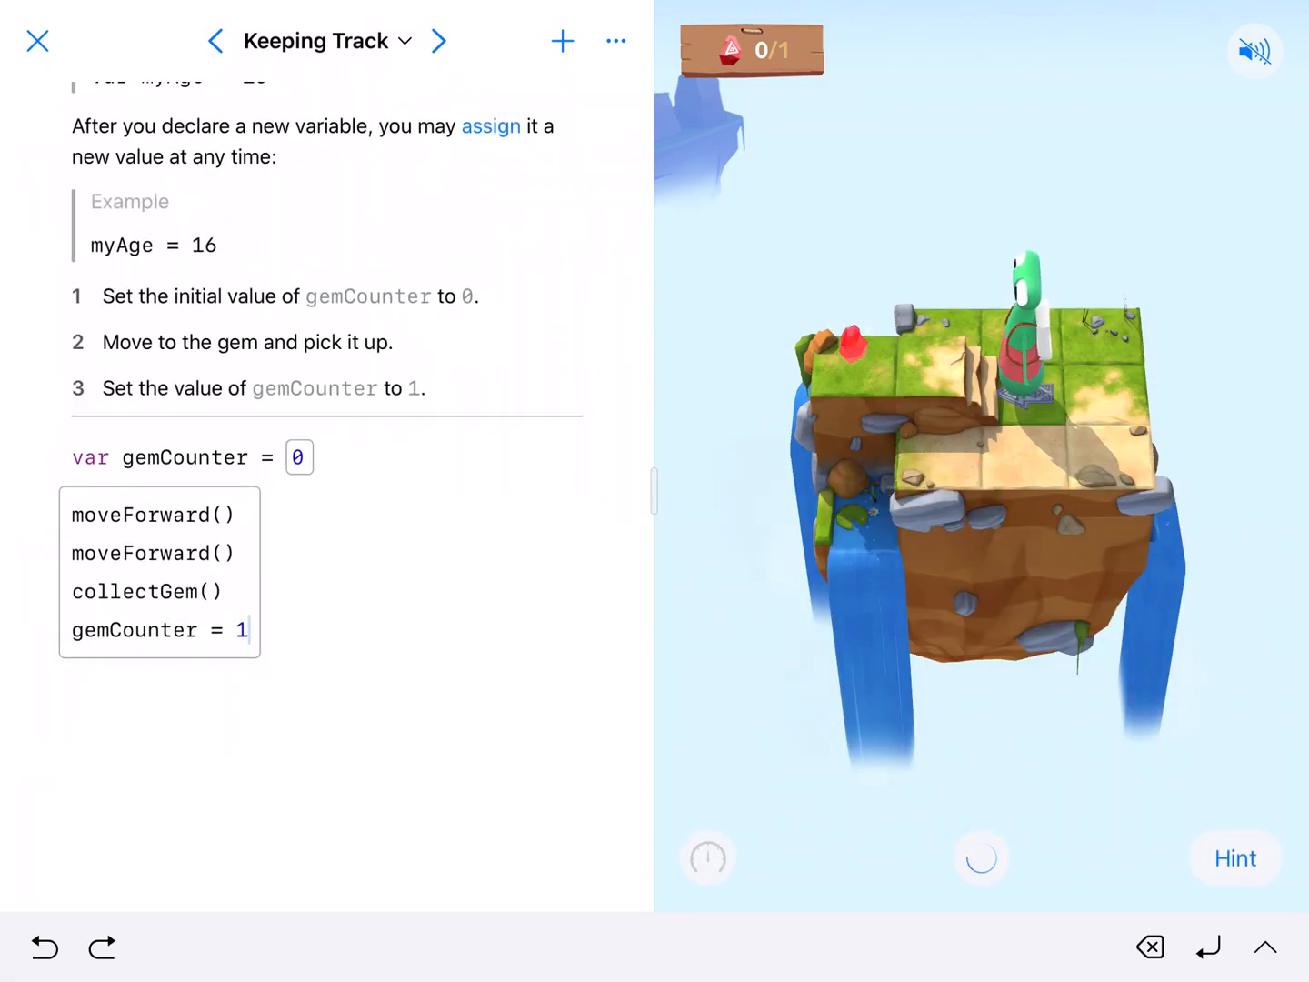